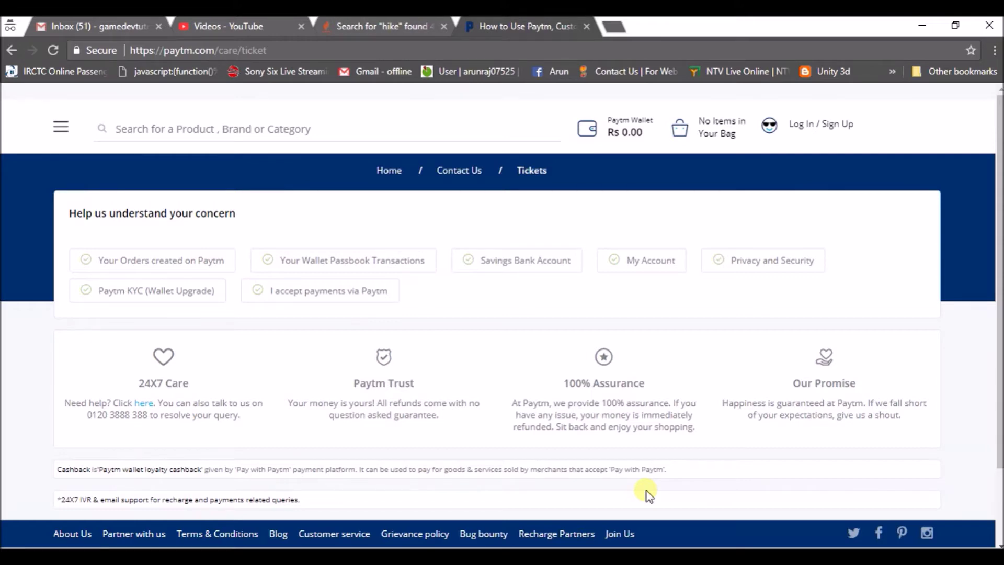
Step: Select the care ticket page's web address in the browser's address bar
{"action": "left_click", "coordinate": [319, 52]}
{"action": "key", "text": "ctrl+c"}
{"action": "mouse_move", "coordinate": [622, 548]}
{"action": "left_click", "coordinate": [680, 518]}
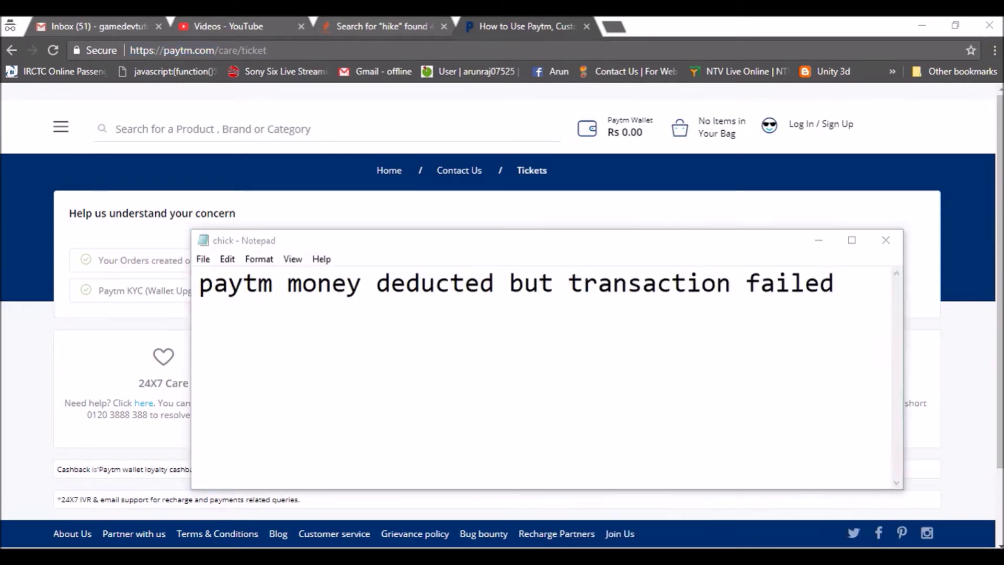
{"action": "left_click", "coordinate": [850, 311]}
{"action": "key", "text": "Return"}
{"action": "key", "text": "Return"}
{"action": "key", "text": "ctrl+v"}
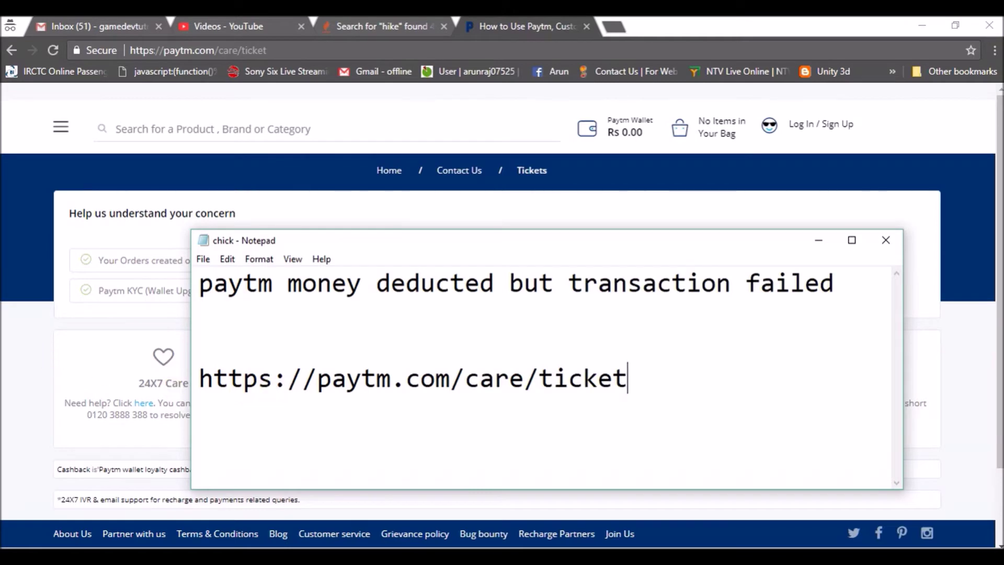
{"action": "key", "text": "alt+Tab"}
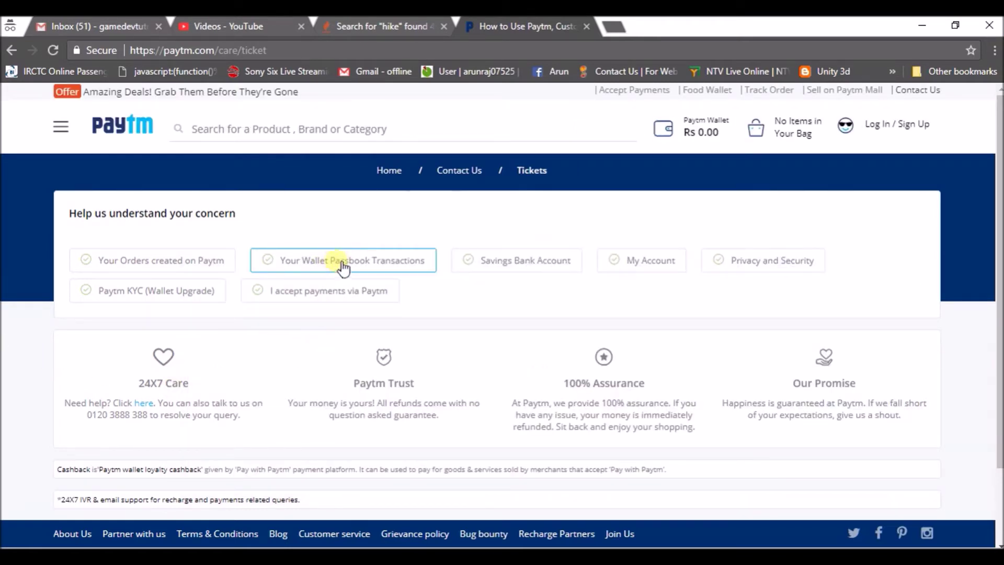
Step: Pick 'Your Wallet Passbook Transactions' as the concern and continue in the signed-in Paytm window
{"action": "left_click", "coordinate": [352, 261]}
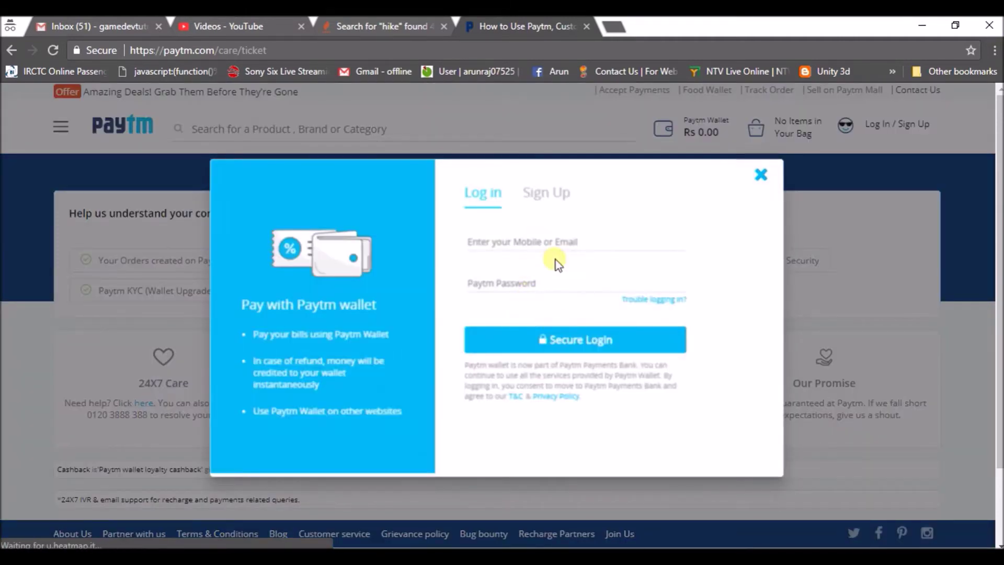
{"action": "left_click", "coordinate": [563, 344]}
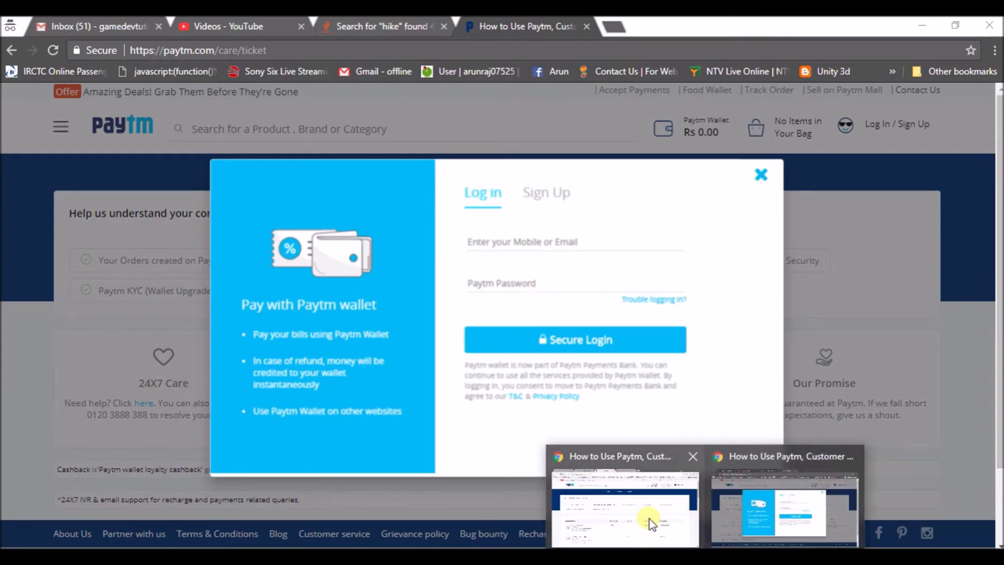
{"action": "left_click", "coordinate": [649, 518]}
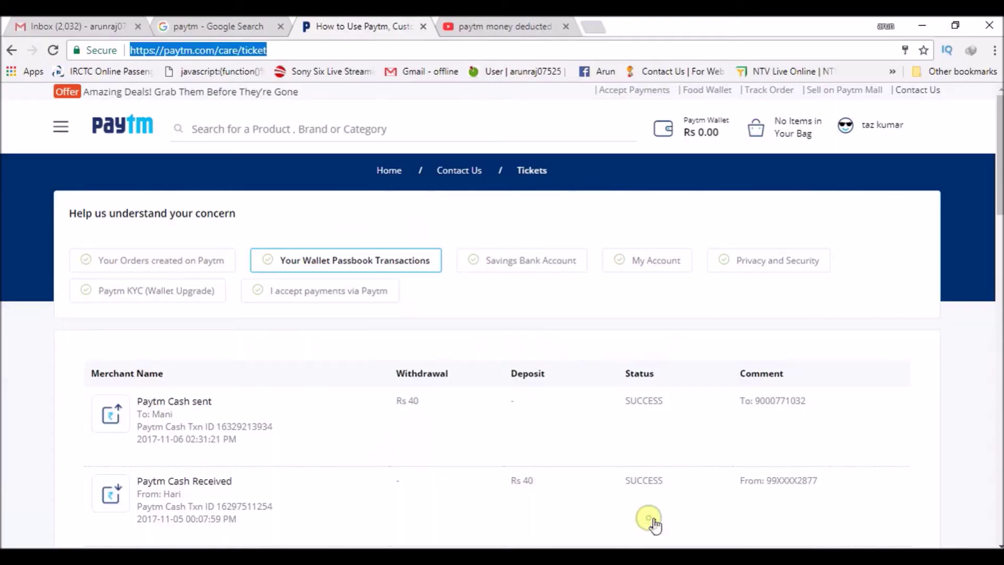
Step: Copy the Txn ID of the Rs 1 Paytm Cash Received entry and select that transaction
{"action": "left_click", "coordinate": [402, 264]}
{"action": "left_click", "coordinate": [401, 264]}
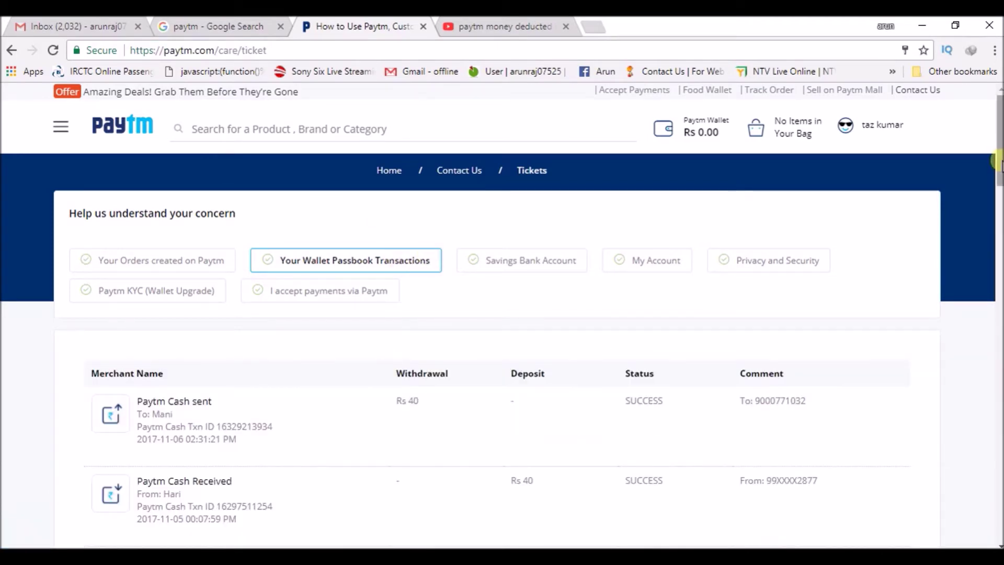
{"action": "left_click_drag", "start_coordinate": [997, 156], "coordinate": [998, 254]}
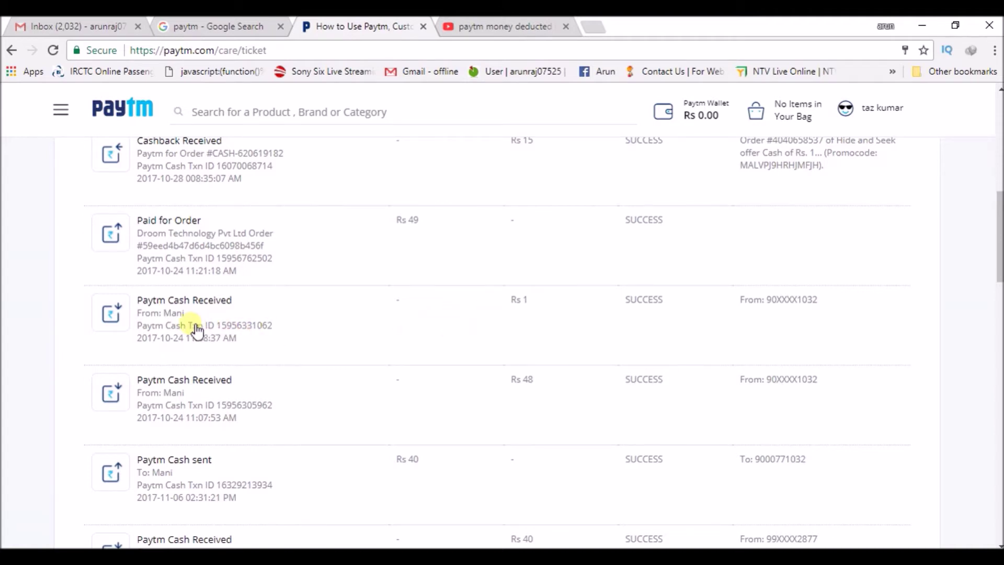
{"action": "left_click_drag", "start_coordinate": [195, 328], "coordinate": [276, 327]}
{"action": "left_click", "coordinate": [236, 320]}
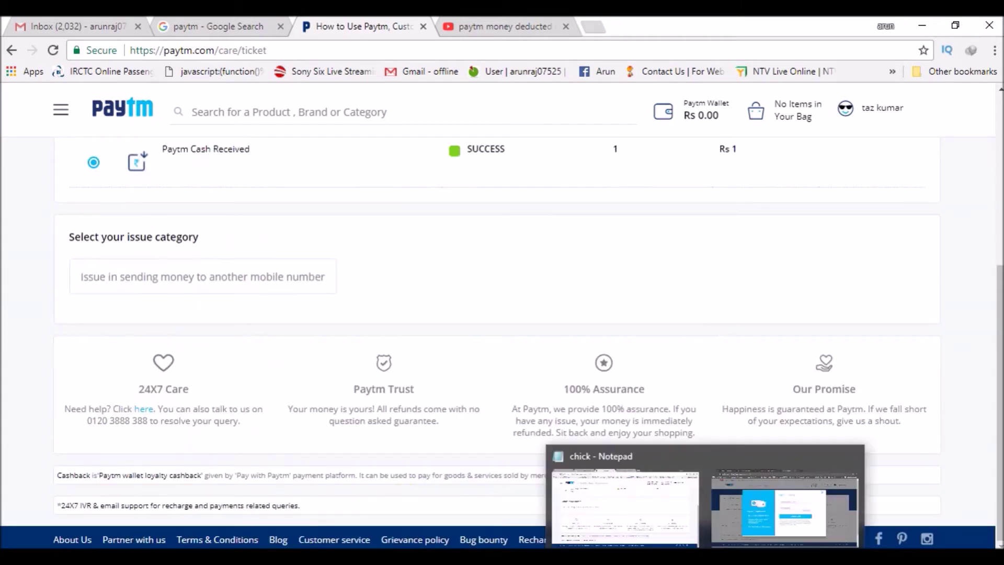
{"action": "left_click", "coordinate": [617, 502]}
{"action": "key", "text": "Return"}
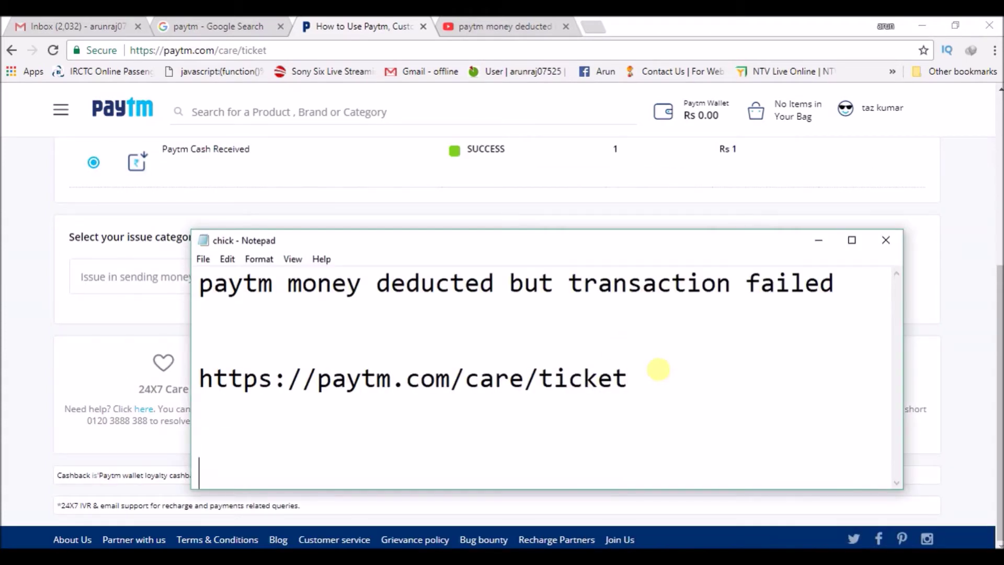
{"action": "key", "text": "ctrl+v"}
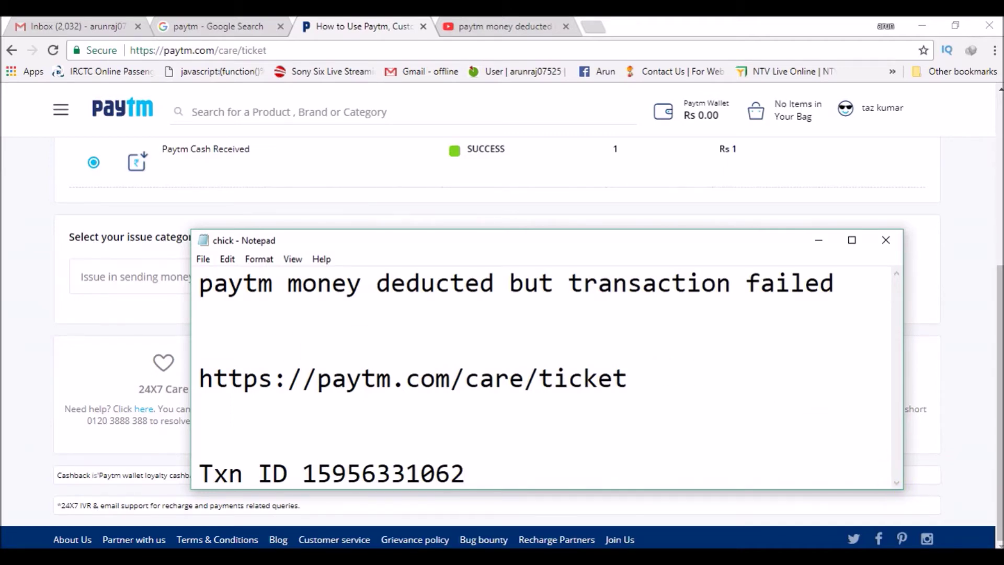
{"action": "left_click", "coordinate": [131, 335]}
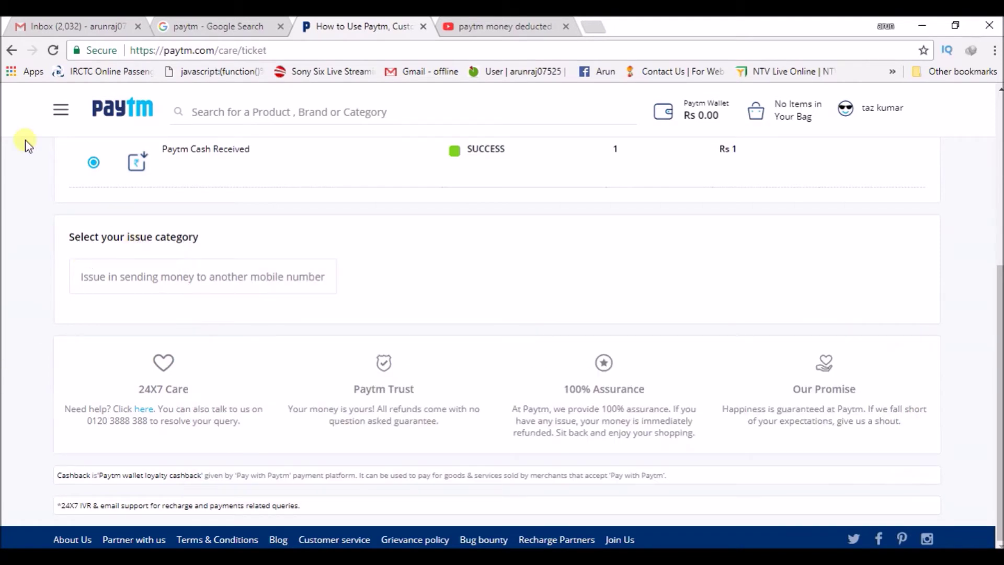
{"action": "scroll", "coordinate": [378, 328], "scroll_direction": "up", "scroll_amount": 6}
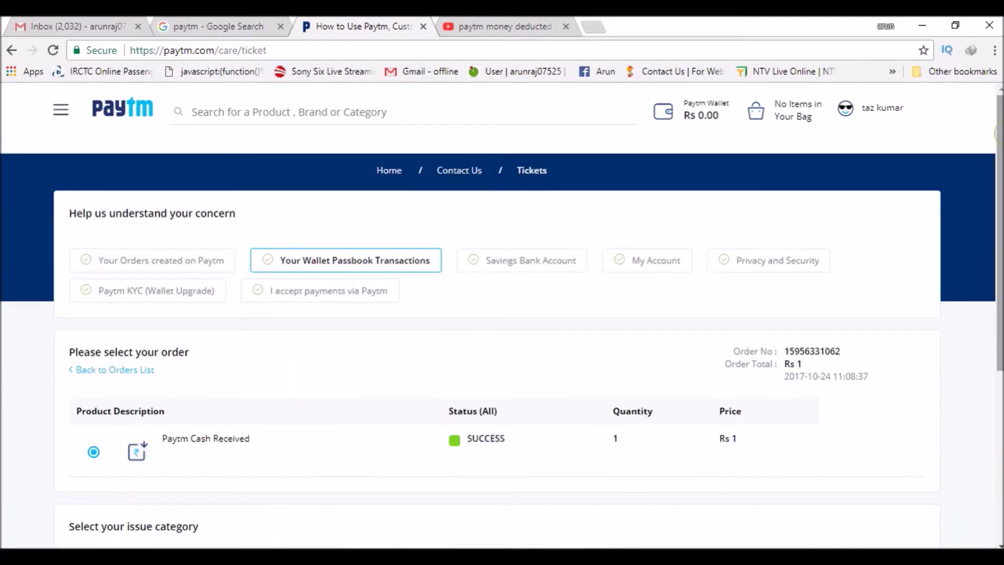
{"action": "left_click", "coordinate": [108, 370]}
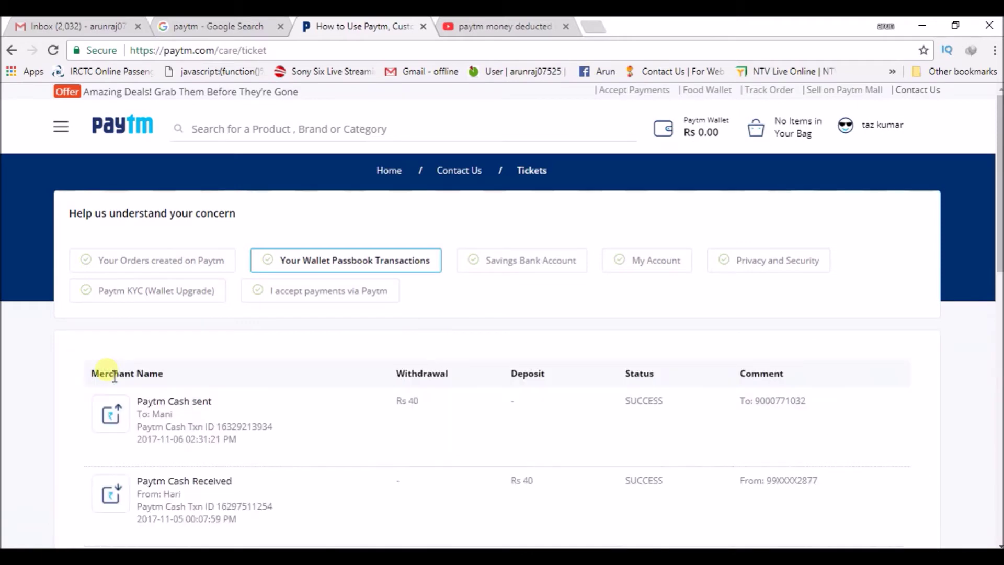
{"action": "scroll", "coordinate": [502, 340], "scroll_direction": "down", "scroll_amount": 7}
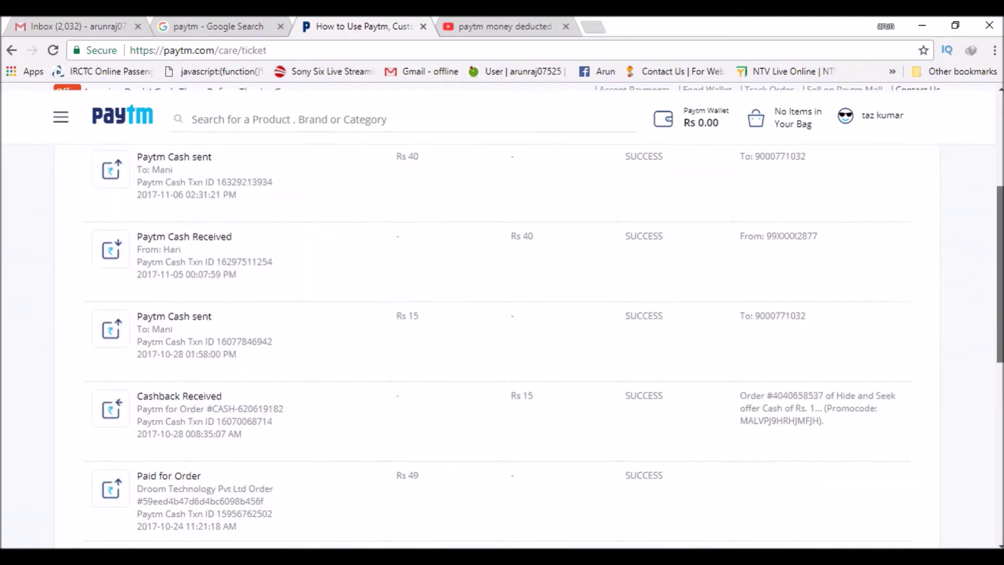
{"action": "scroll", "coordinate": [502, 340], "scroll_direction": "down", "scroll_amount": 1}
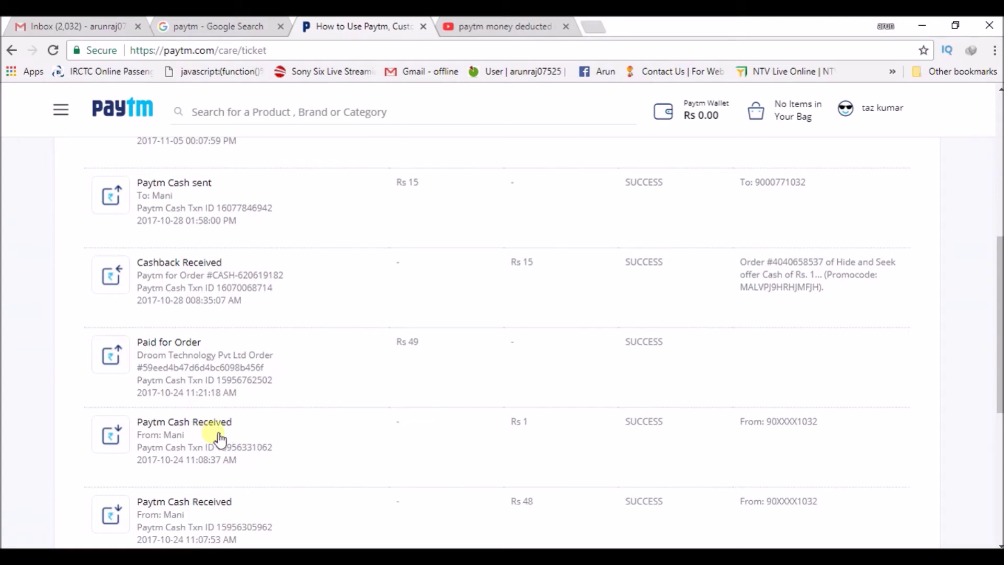
{"action": "left_click", "coordinate": [241, 439]}
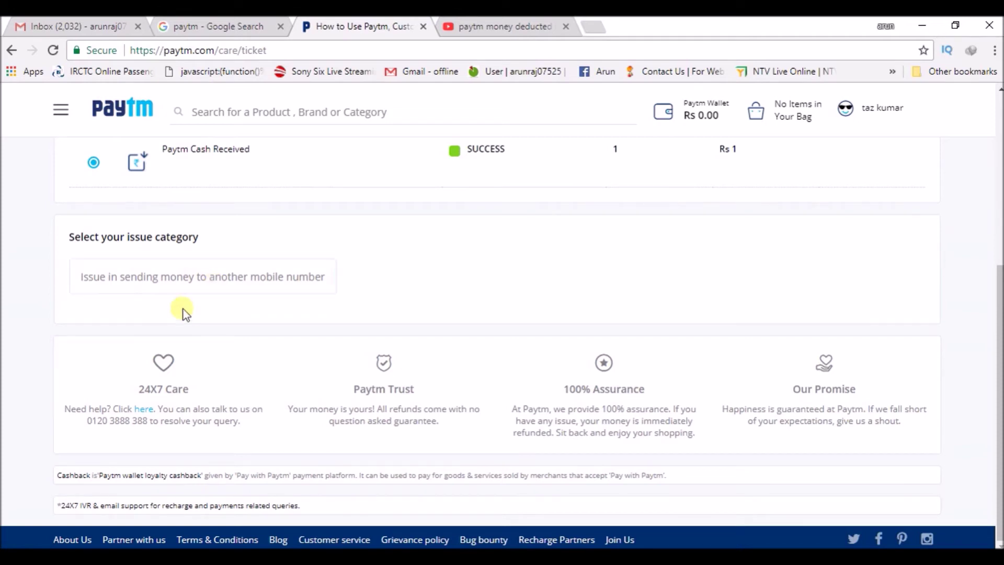
{"action": "left_click", "coordinate": [200, 276]}
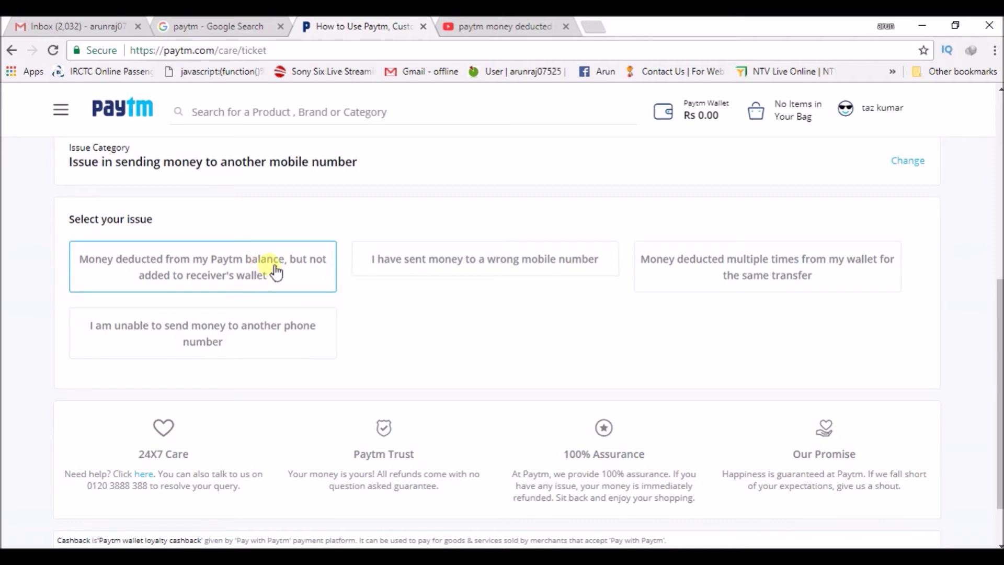
Step: Choose the issue 'Money deducted from my Paytm balance, but not added to receiver's wallet'
{"action": "left_click", "coordinate": [273, 270]}
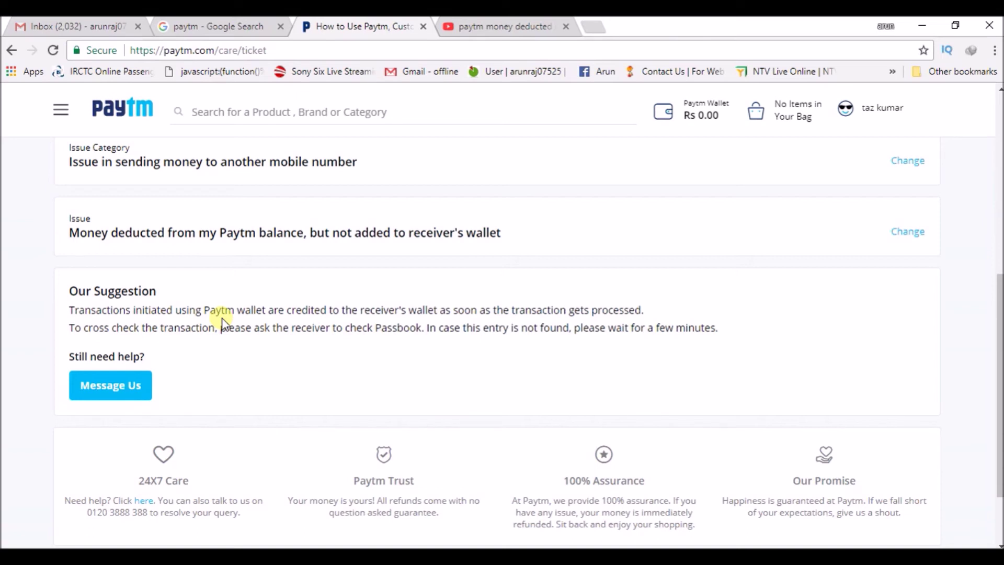
{"action": "left_click", "coordinate": [133, 385]}
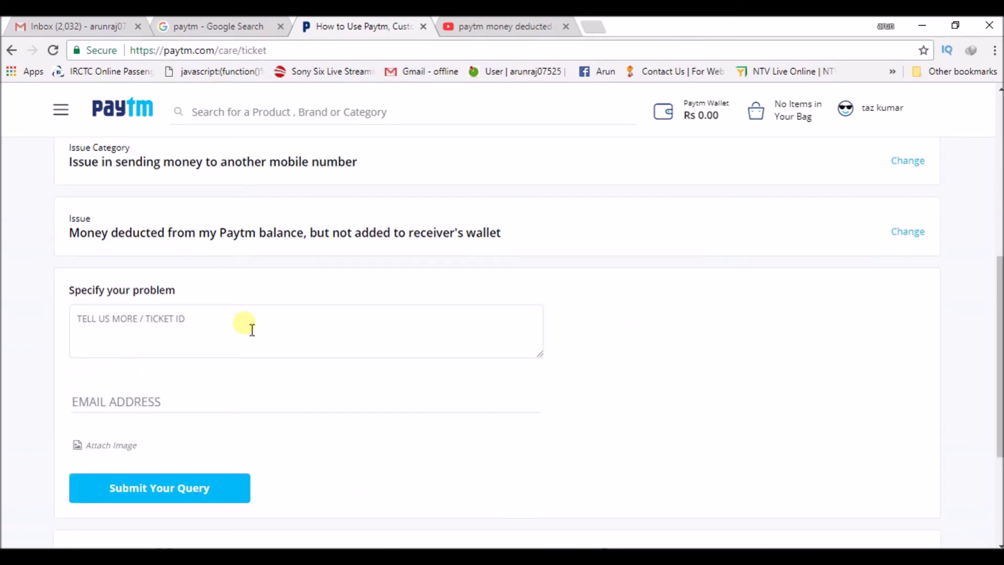
{"action": "left_click", "coordinate": [252, 329]}
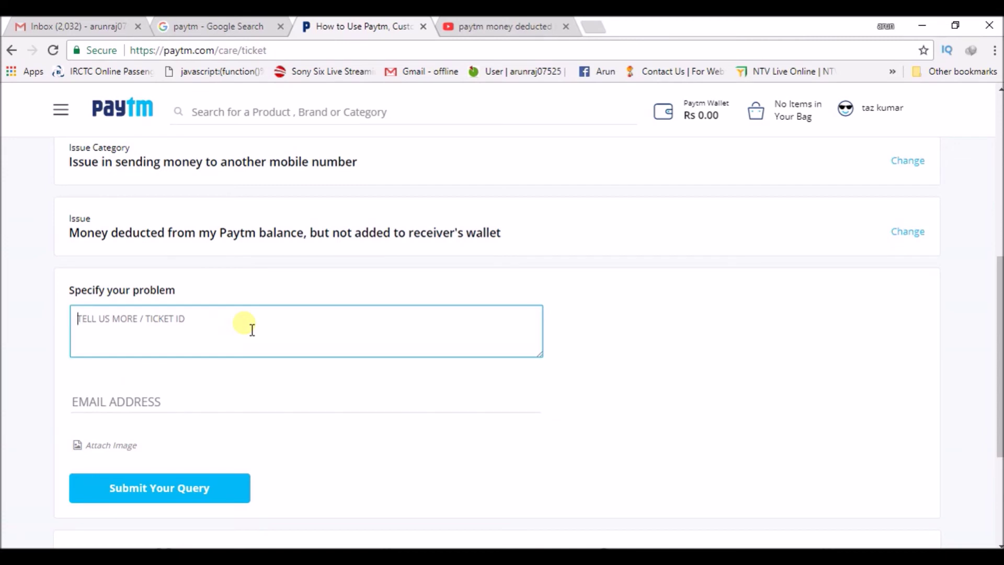
{"action": "type", "text": "the mo"}
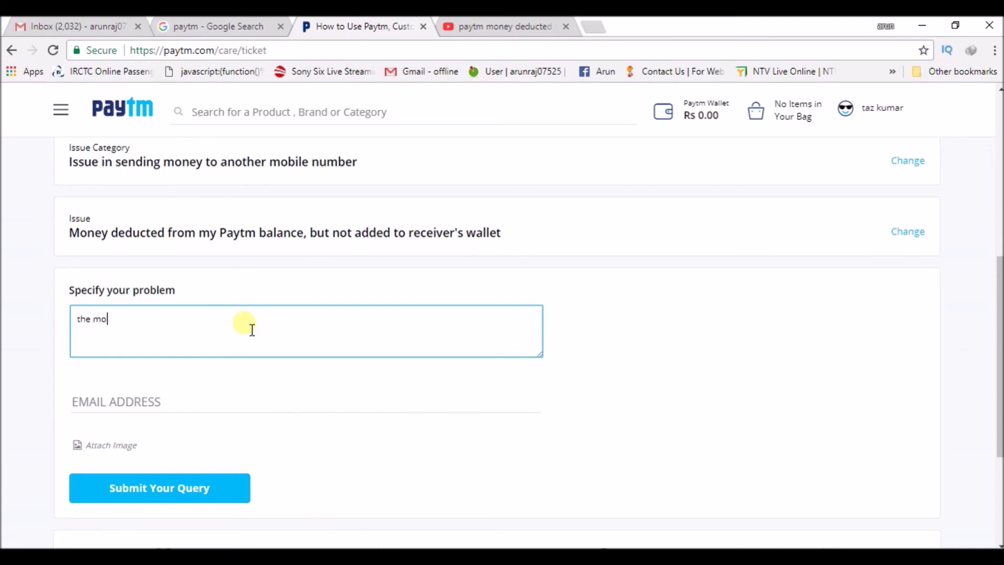
{"action": "type", "text": "ney got deducted from "}
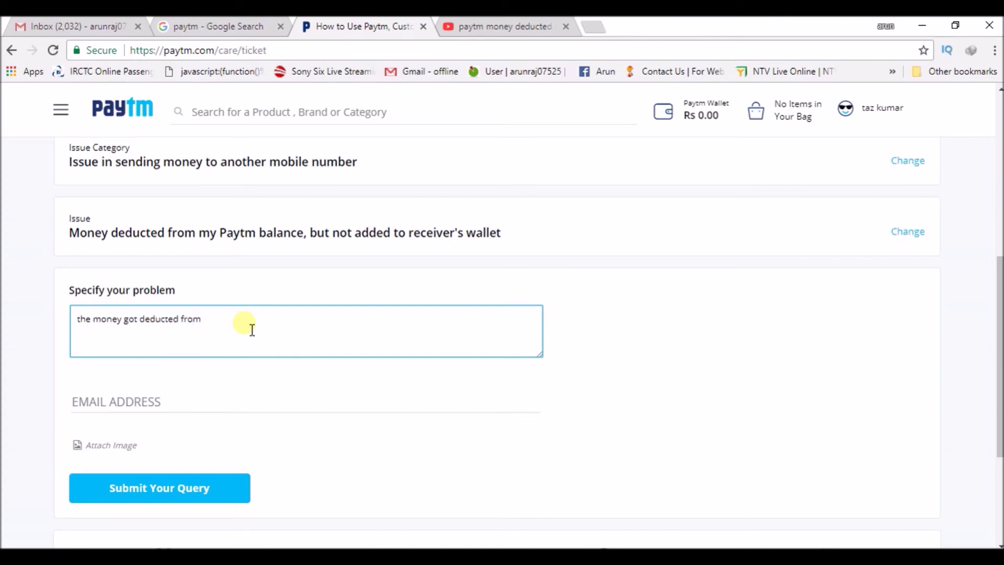
{"action": "type", "text": "Pa"}
{"action": "type", "text": "my"}
{"action": "type", "text": " m"}
{"action": "type", "text": "patm accou"}
{"action": "type", "text": "nt but"}
{"action": "type", "text": " transac"}
{"action": "type", "text": "tion :"}
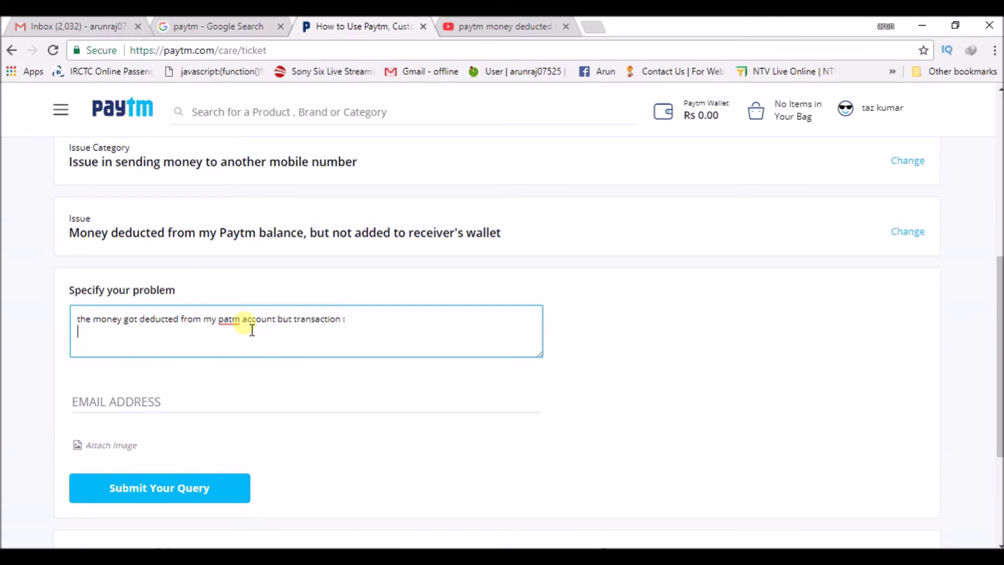
{"action": "key", "text": "Return"}
{"action": "key", "text": "ctrl+v"}
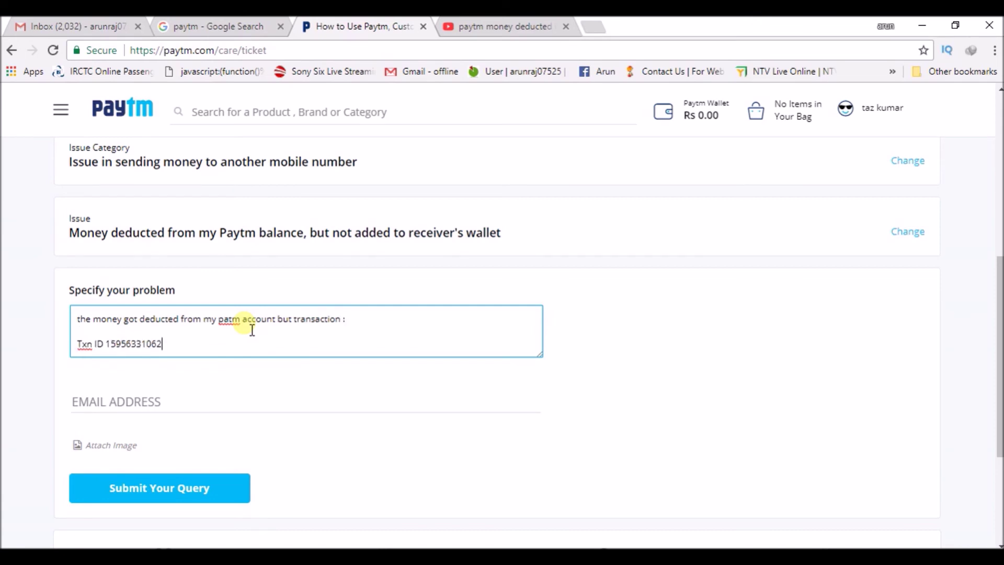
Step: Enter the contact e-mail address, then dismiss the Attach Image picker without choosing a file
{"action": "left_click", "coordinate": [148, 408]}
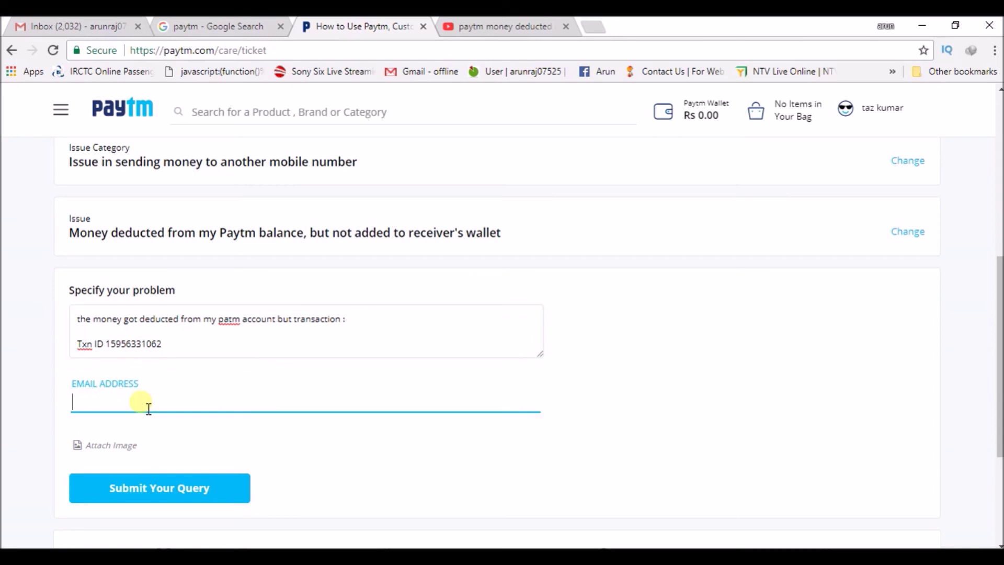
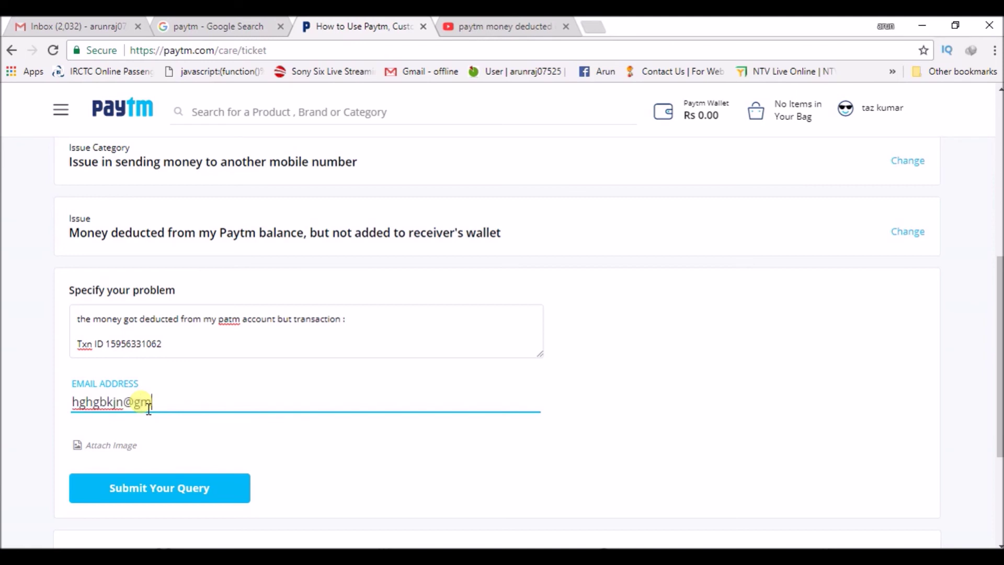
{"action": "left_click", "coordinate": [148, 447]}
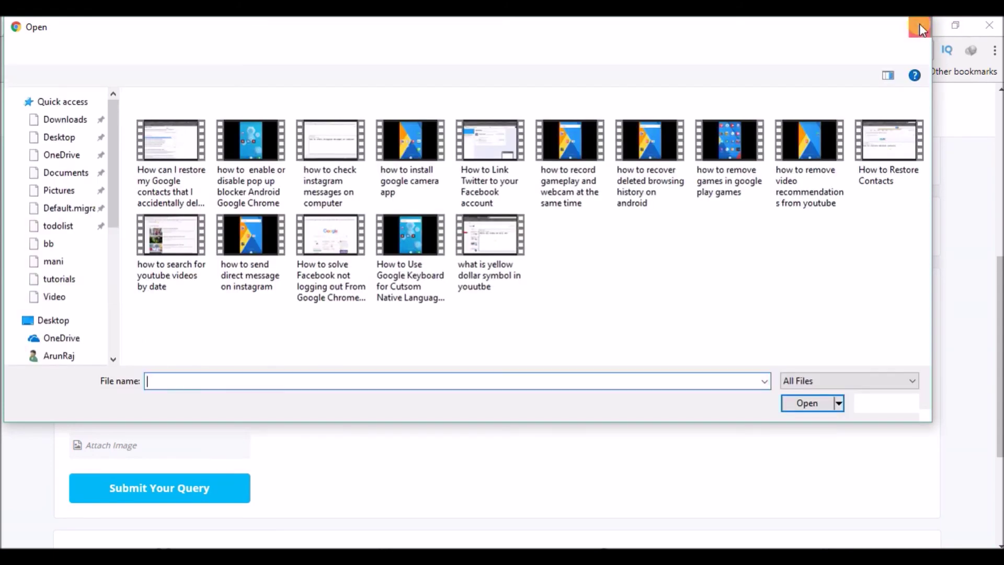
{"action": "left_click", "coordinate": [920, 27]}
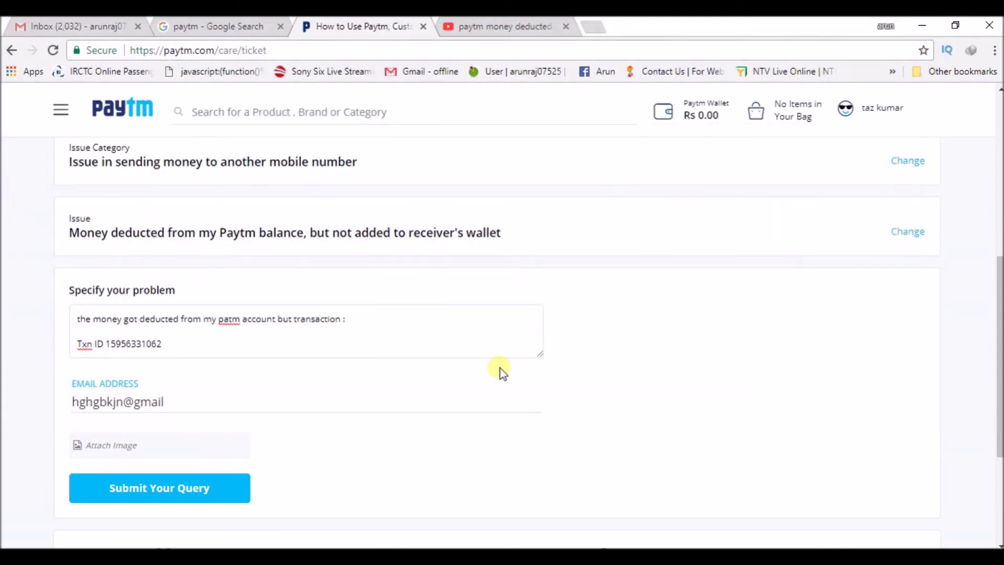